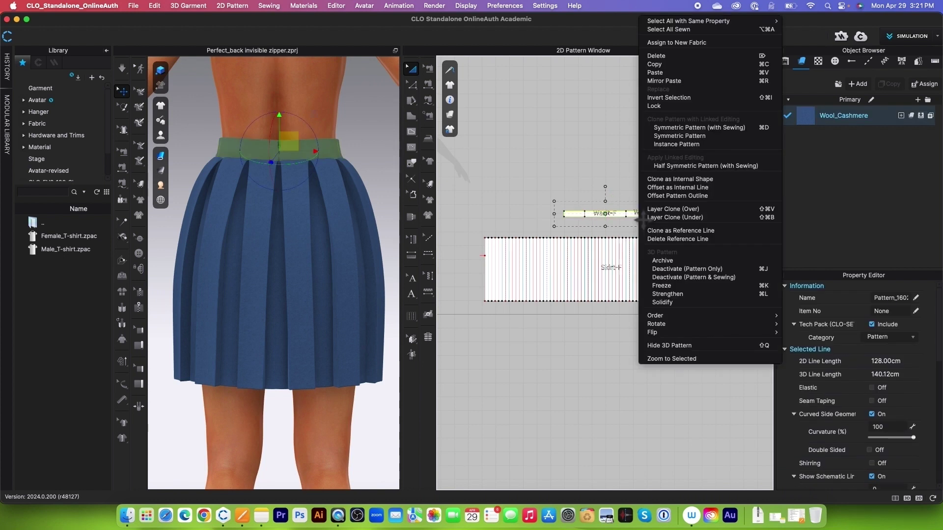
- Create a Layer Clone (Under) of the waistband pieces and place it about 7.83 cm below the originals
click(712, 217)
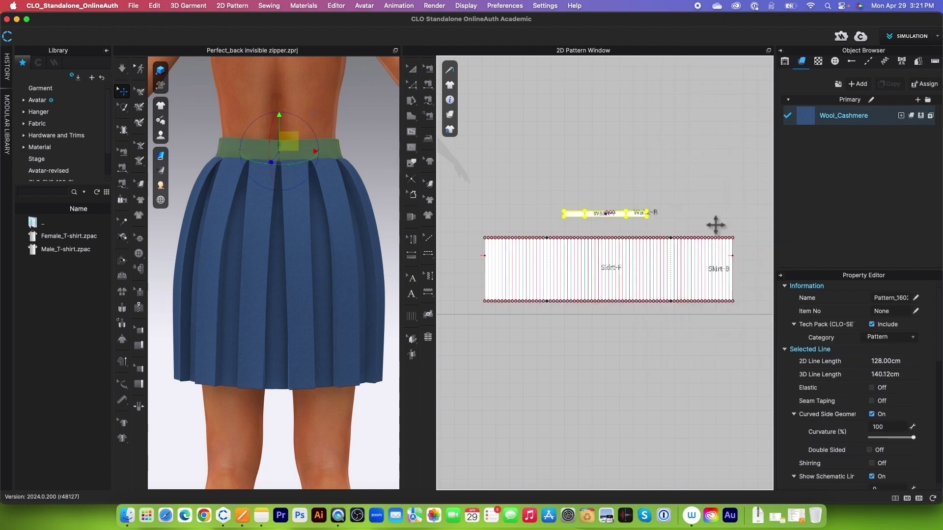
scroll(609, 213, up, 5)
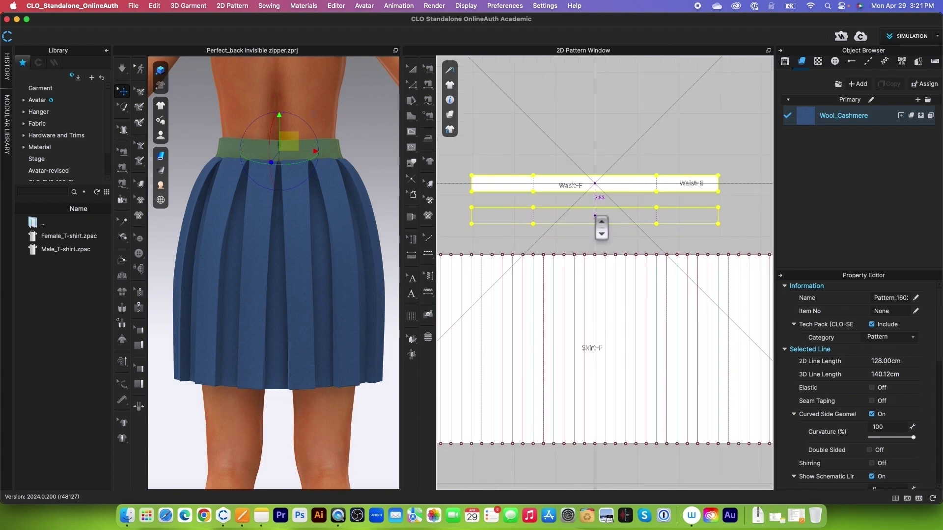
click(601, 227)
scroll(601, 227, down, 5)
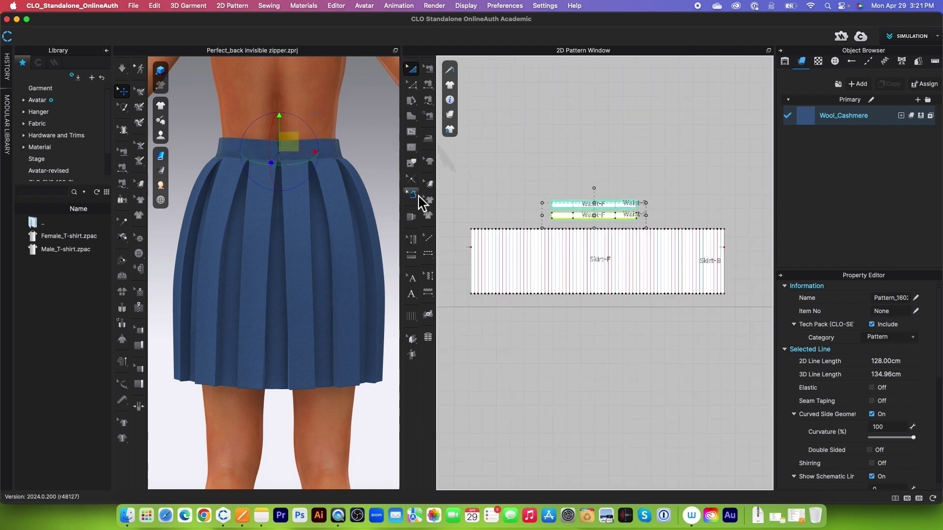
- Add a 1 cm seam allowance around the skirt and both sets of waistband pieces together
click(414, 196)
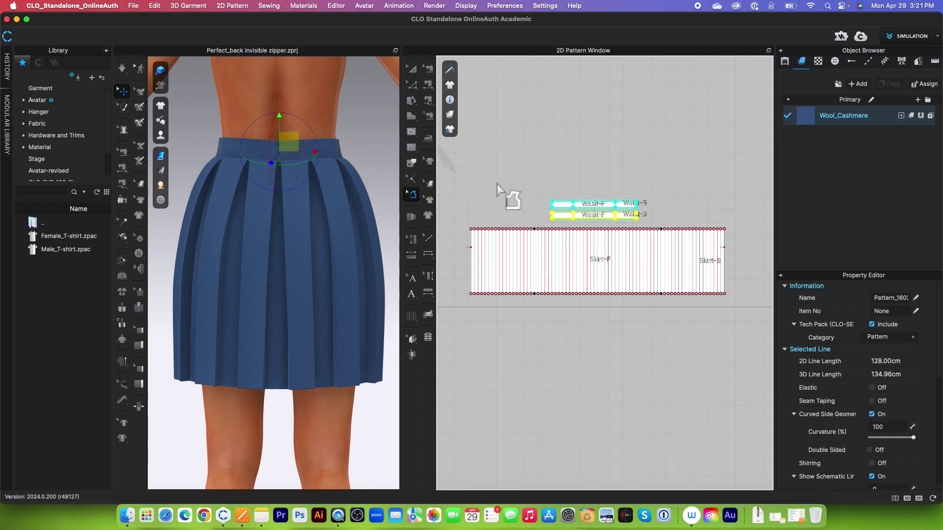
click(467, 169)
drag(458, 163, 742, 312)
- Examine the seam allowances around the waistbands and the skirt pieces in the 2D pattern
scroll(605, 214, up, 3)
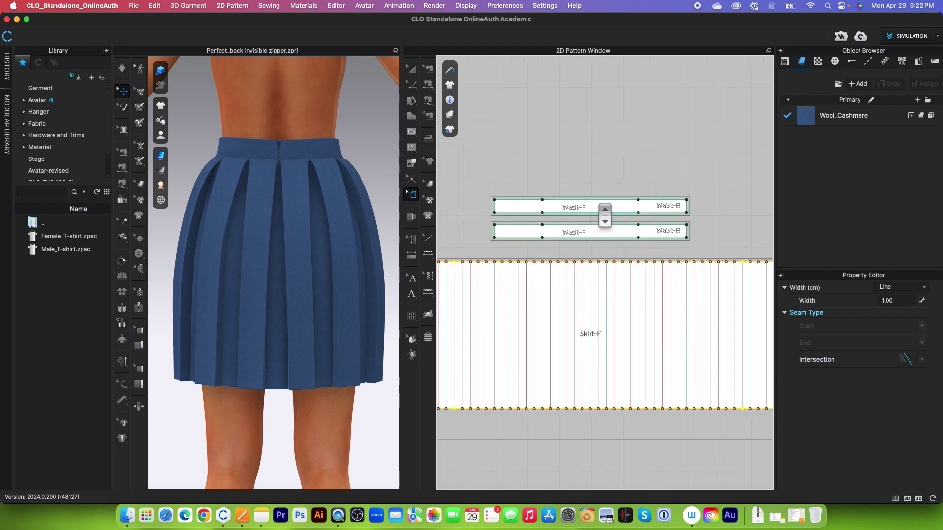
scroll(602, 211, up, 4)
scroll(605, 211, down, 3)
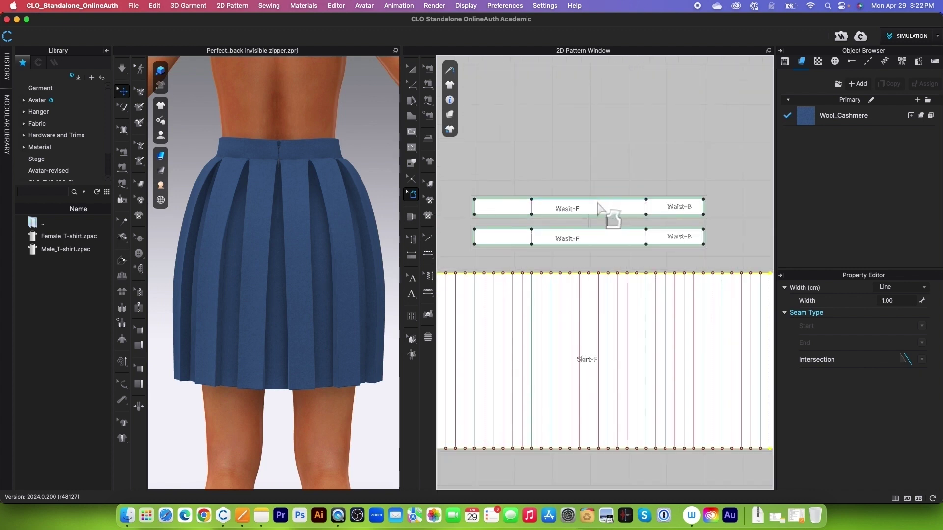
scroll(599, 209, down, 1)
scroll(602, 224, down, 3)
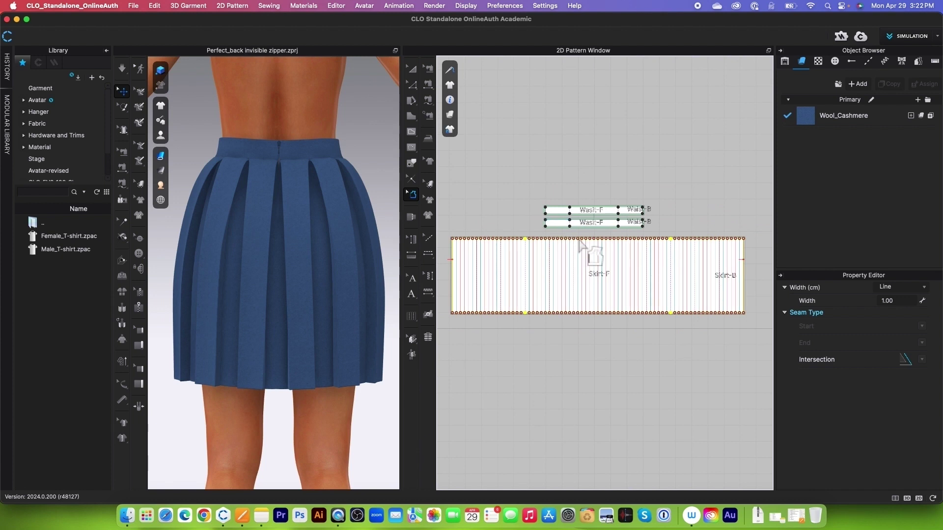
scroll(564, 309, down, 2)
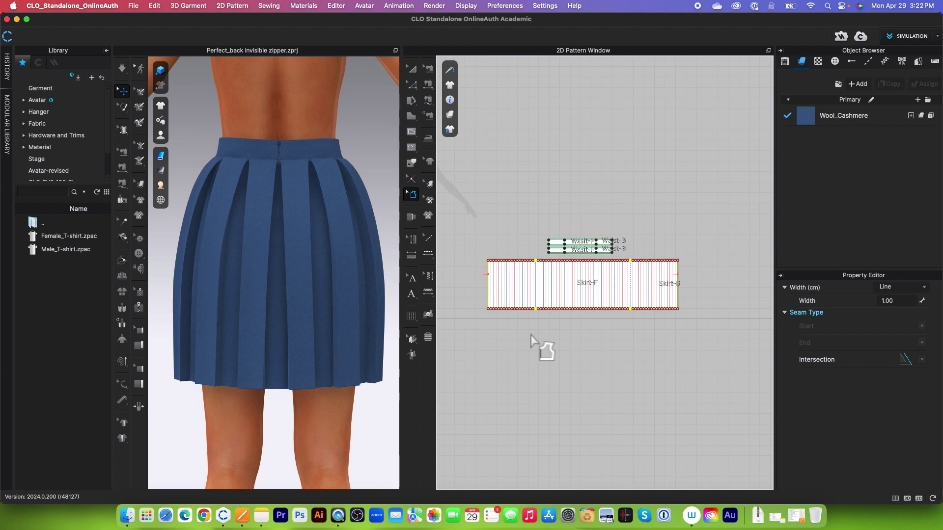
scroll(532, 339, up, 3)
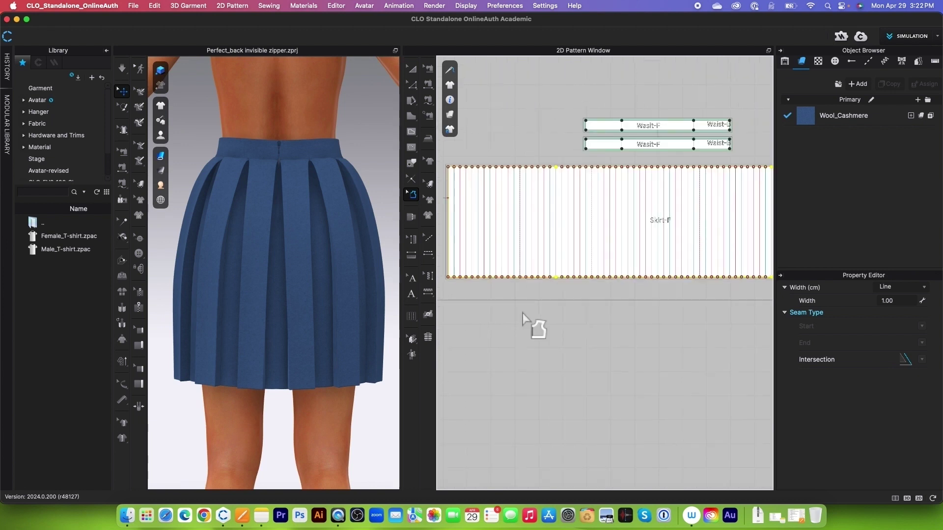
scroll(524, 293, down, 3)
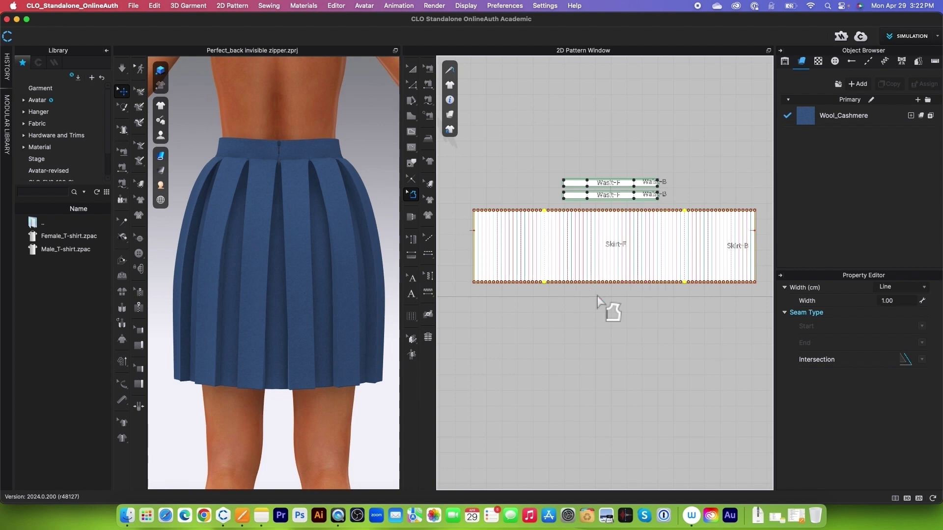
- Set the seam allowance width of the skirt's far-left vertical edge to 2.5 cm
scroll(480, 240, up, 5)
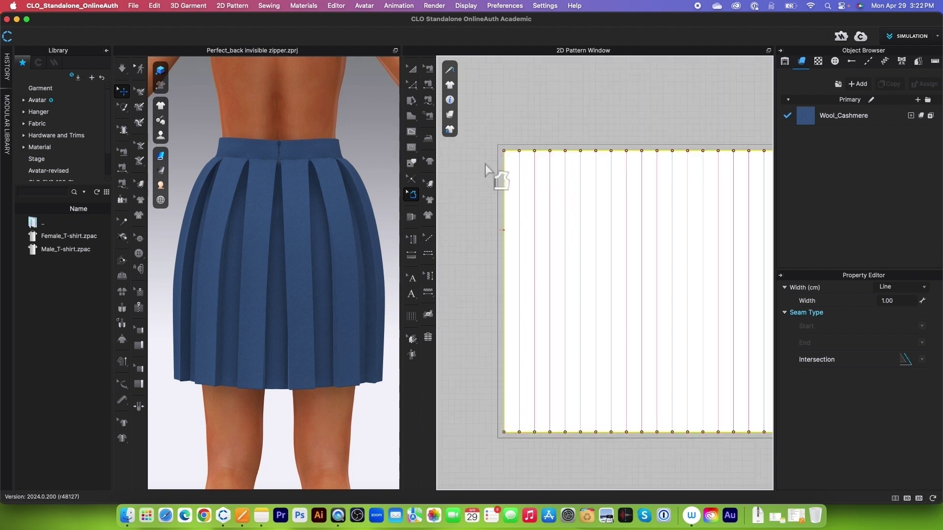
drag(481, 136, 513, 444)
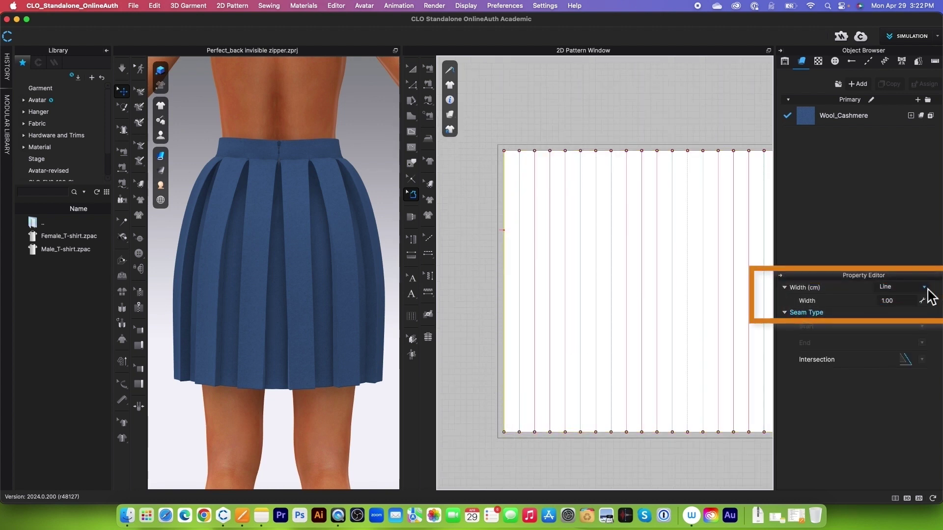
double_click(907, 305)
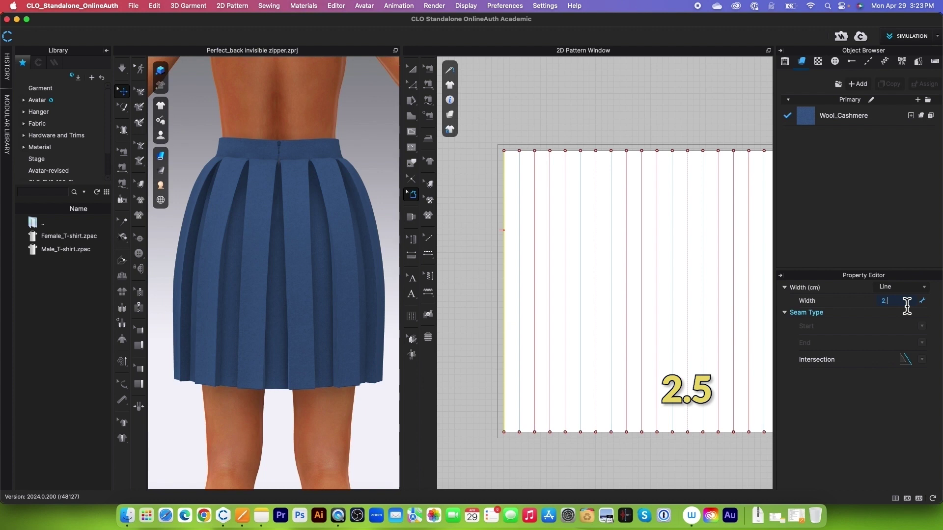
key(Return)
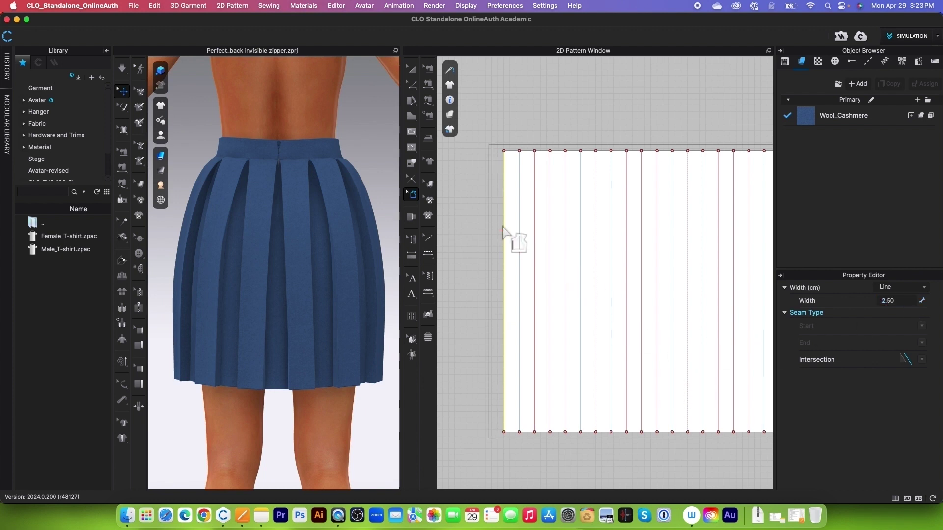
- Set the seam allowance width along the entire bottom hem of the skirt pieces to 2.5 cm
scroll(504, 231, down, 1)
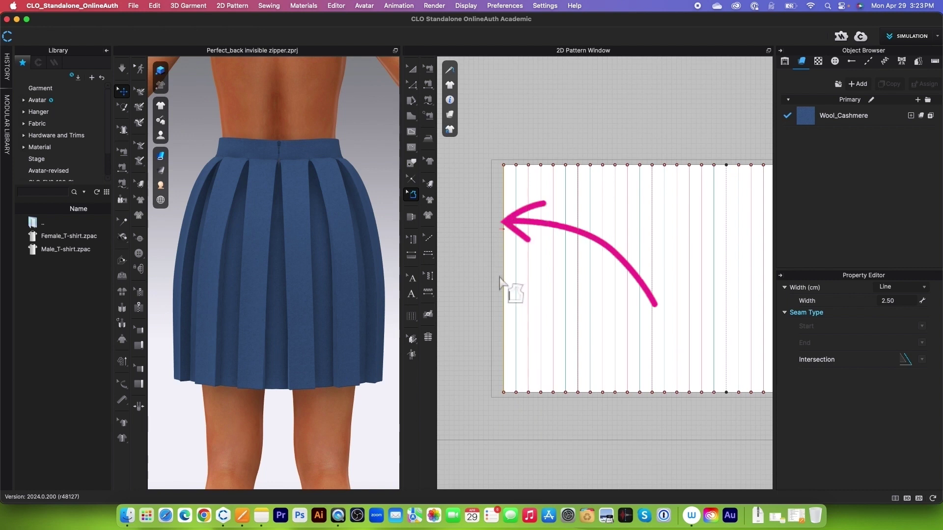
scroll(501, 283, down, 3)
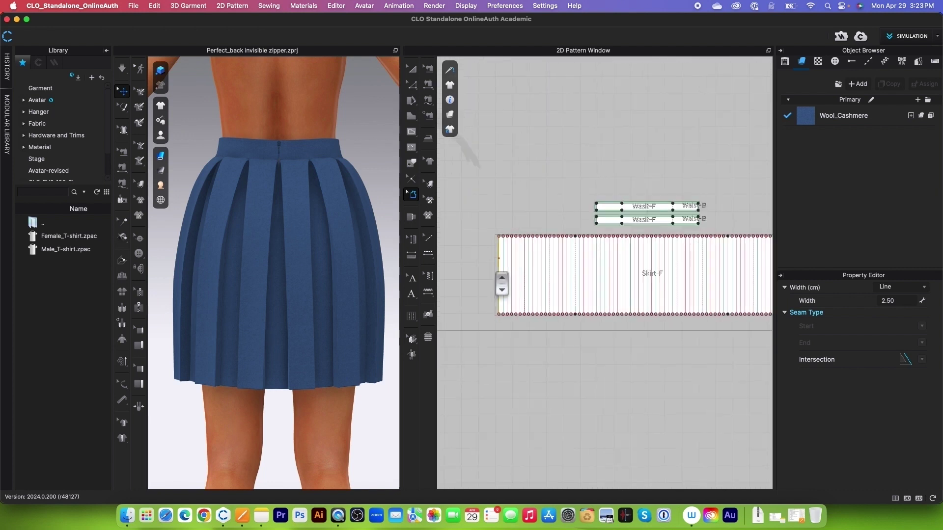
scroll(543, 320, up, 2)
scroll(540, 317, down, 1)
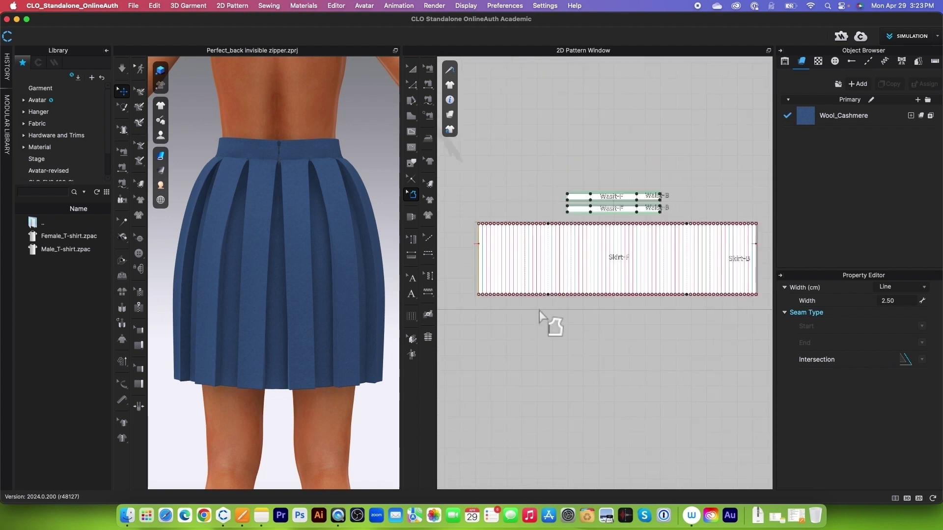
scroll(534, 318, up, 4)
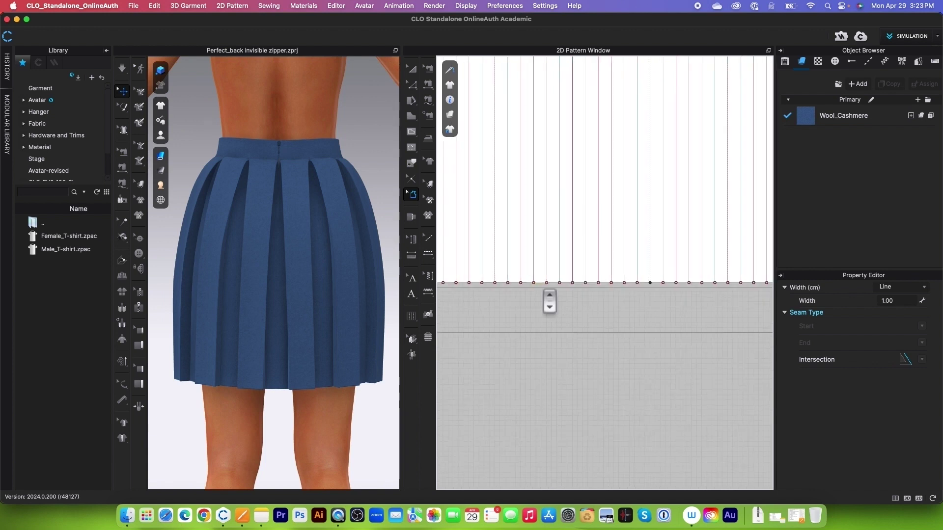
scroll(541, 289, down, 4)
scroll(479, 296, down, 2)
drag(467, 284, 714, 327)
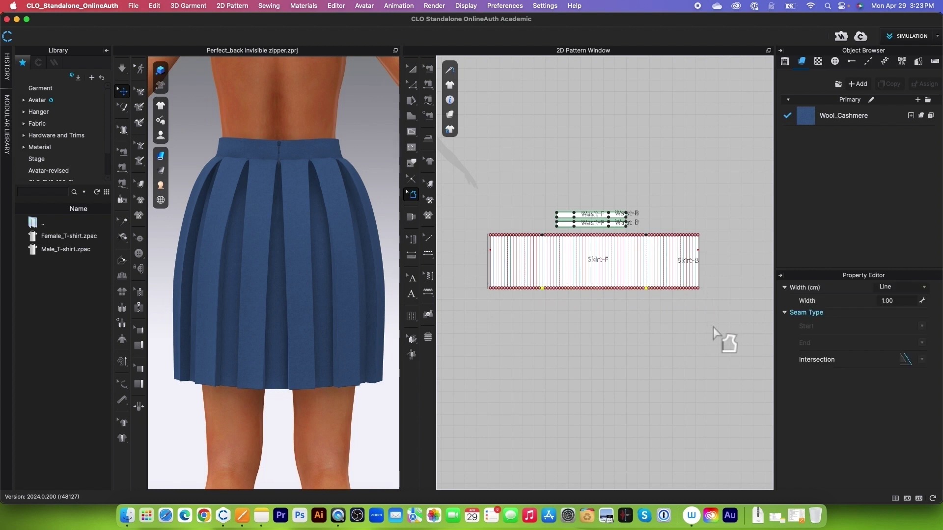
click(909, 305)
text(2.5)
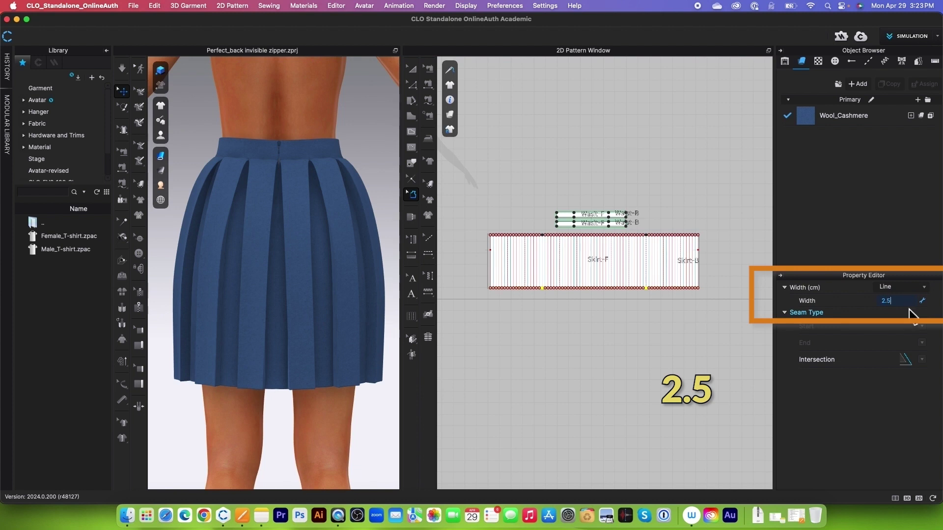
key(Return)
- Set the seam allowance width of the skirt's far-right vertical edge, on the Skirt-B piece, to 2.5 cm
scroll(722, 277, up, 5)
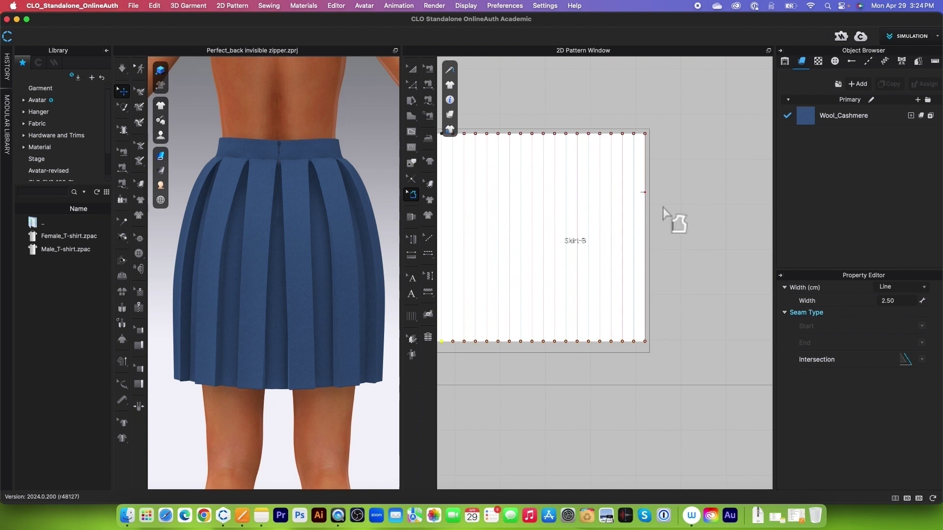
drag(635, 109, 701, 358)
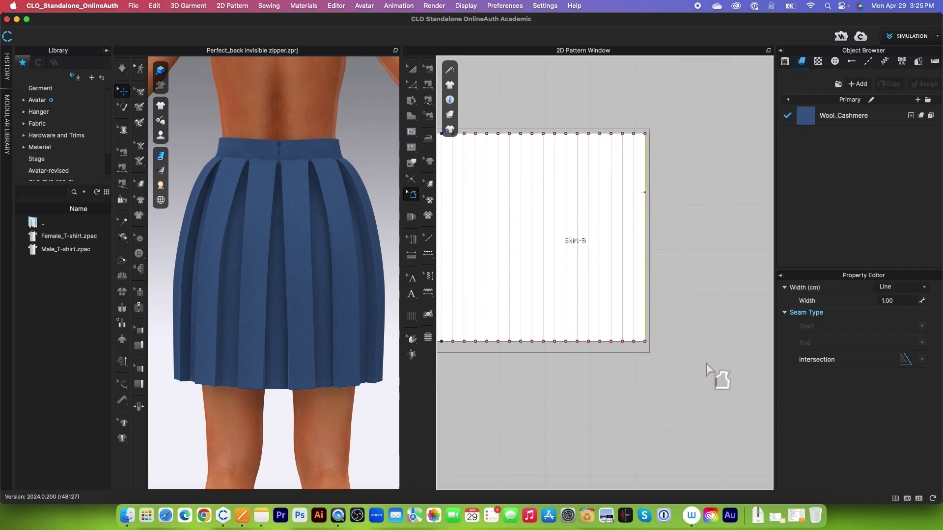
click(902, 304)
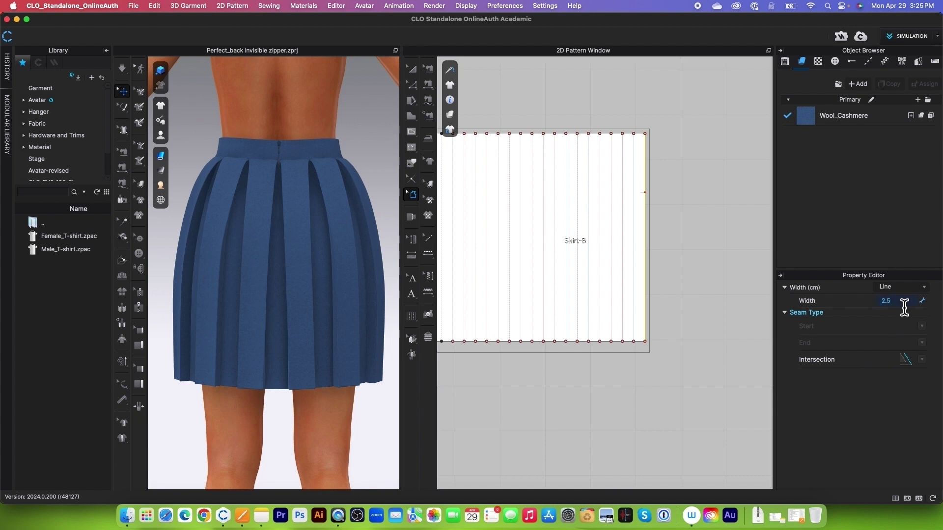
key(Return)
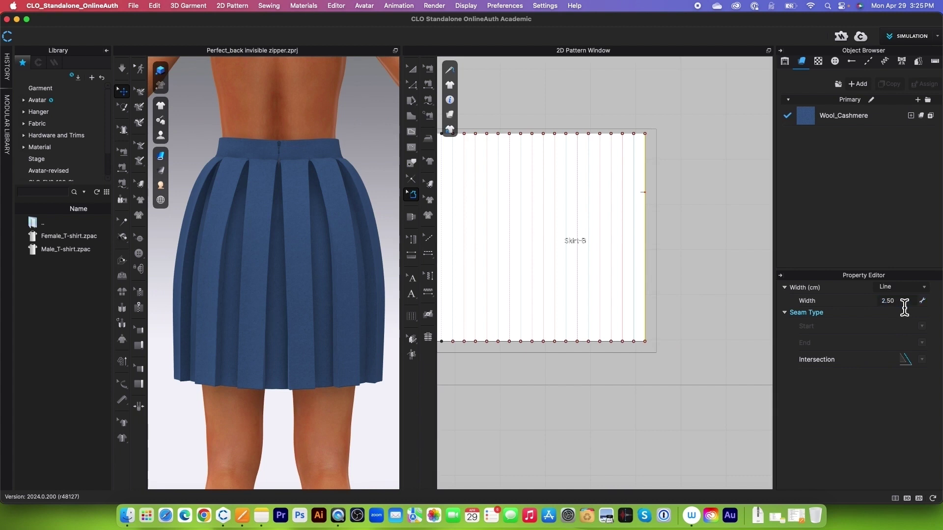
- Set the seam allowance width of the lower waistband's left end edge to 2.5 cm
scroll(710, 333, down, 3)
scroll(499, 257, up, 8)
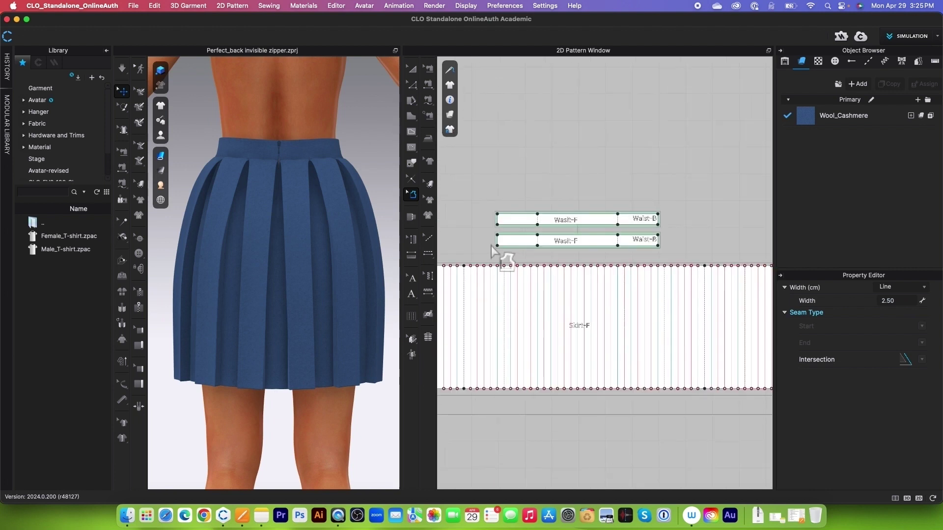
scroll(493, 258, down, 2)
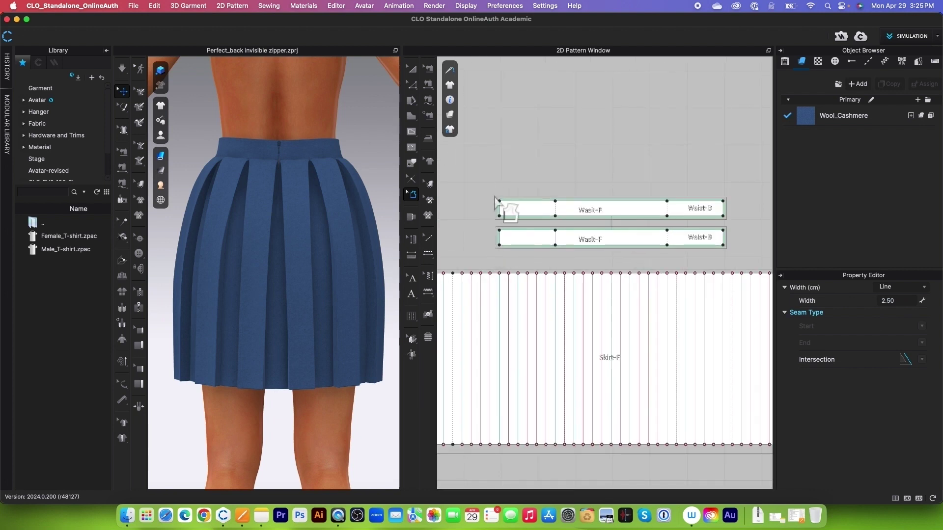
scroll(493, 248, up, 2)
click(501, 236)
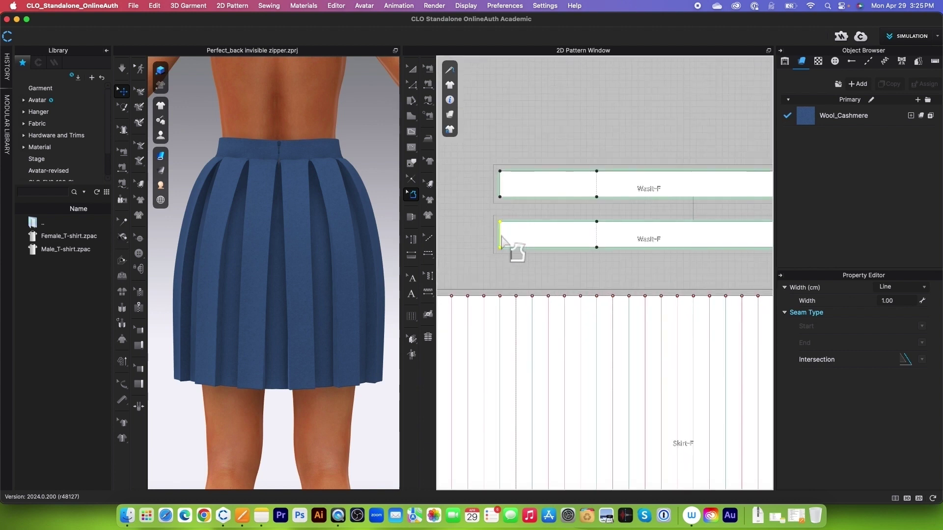
double_click(908, 302)
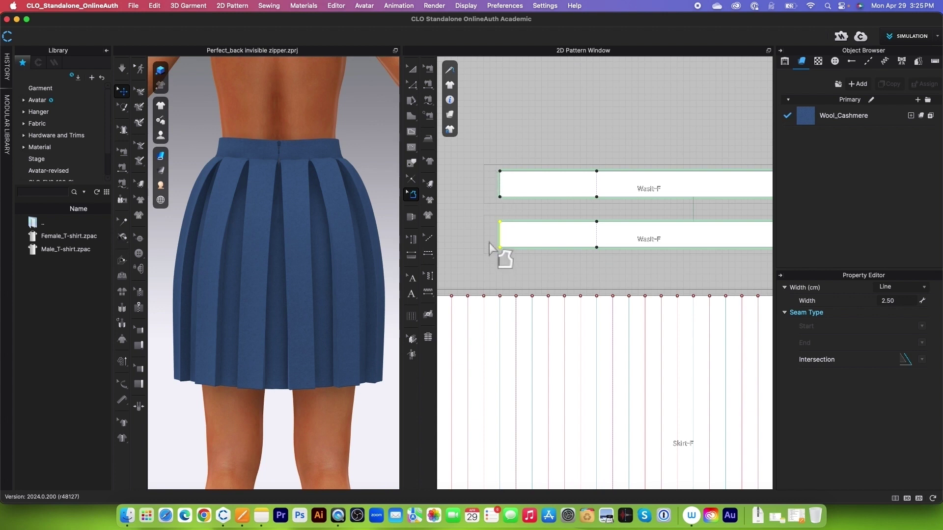
- Set the seam allowance width of the lower waistband's right end edge, on the Waist-B piece, to 2.5 cm
scroll(489, 243, down, 3)
scroll(651, 239, up, 3)
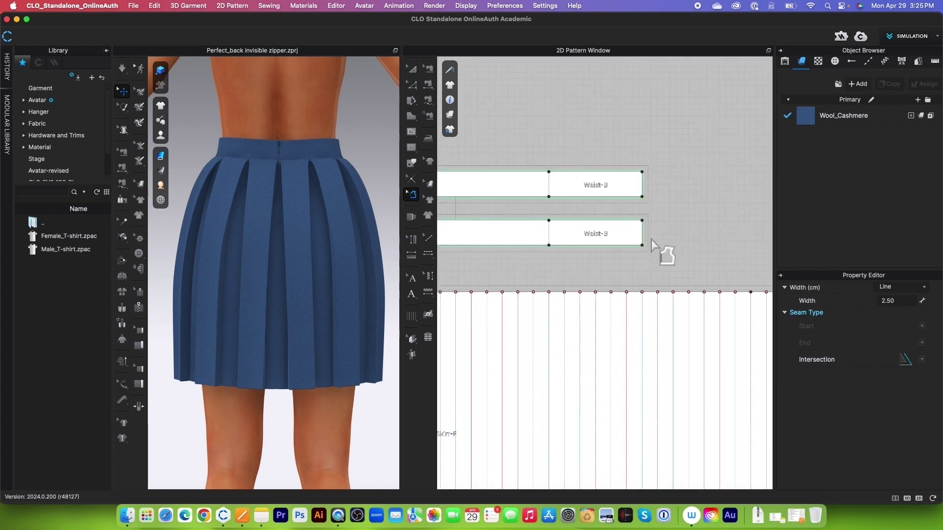
scroll(651, 240, up, 2)
click(640, 233)
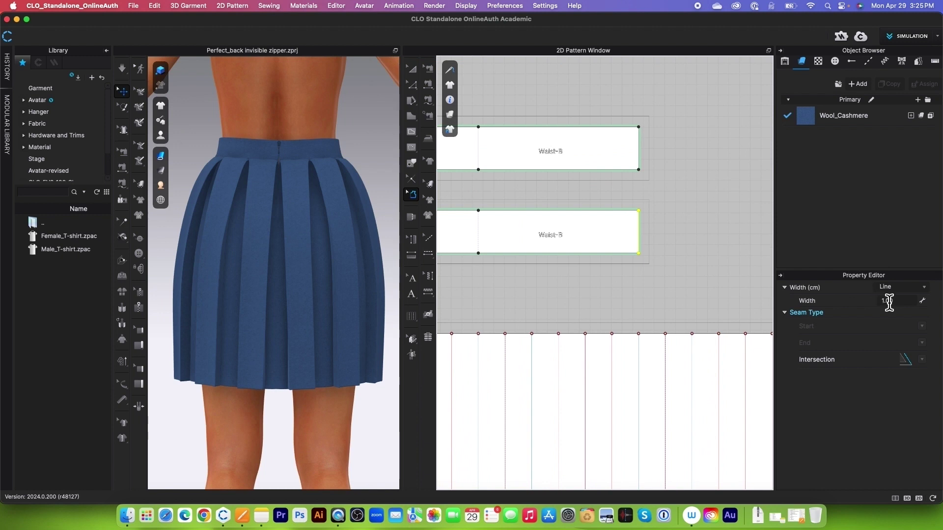
double_click(904, 301)
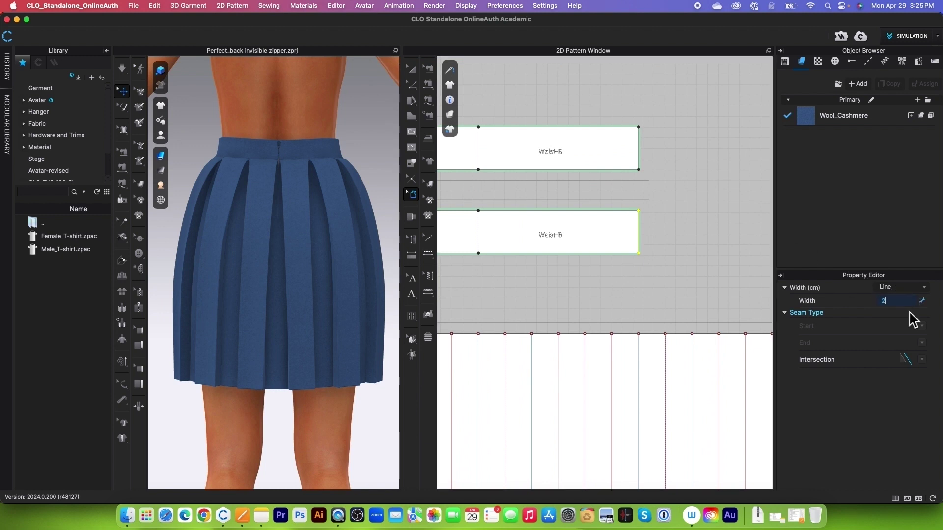
text(2.5)
key(Return)
- Check the seam allowance outlines around both waistbands and the skirt pieces, and clear the edge selection
scroll(713, 243, down, 3)
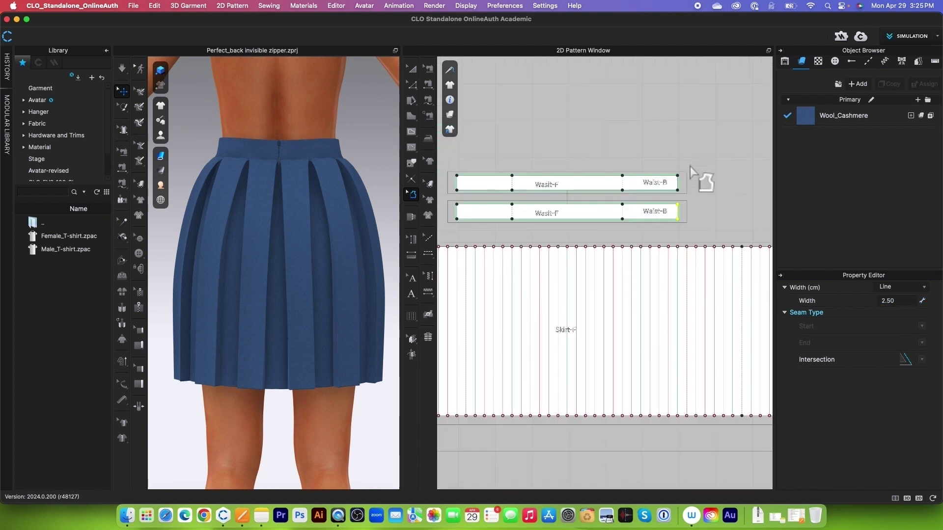
scroll(691, 168, down, 2)
scroll(691, 164, down, 2)
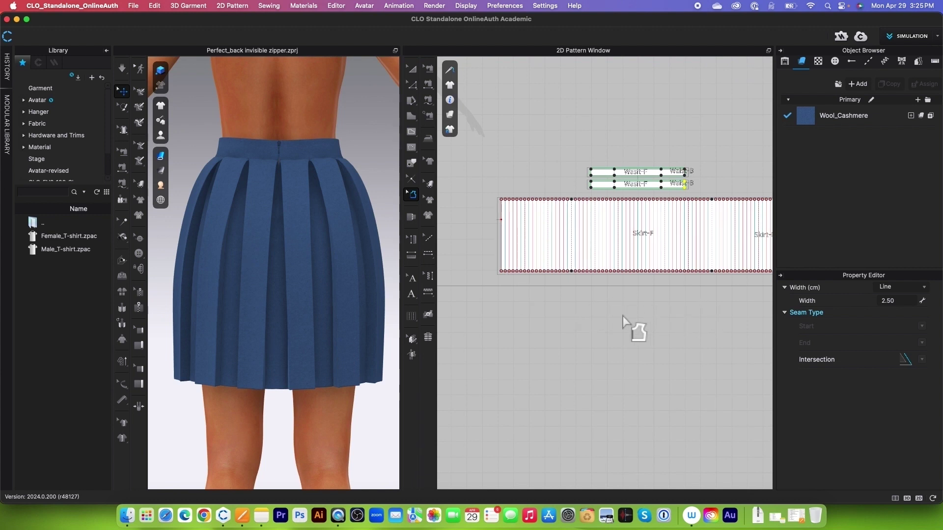
scroll(665, 181, up, 2)
scroll(546, 203, down, 1)
click(547, 203)
scroll(546, 203, up, 3)
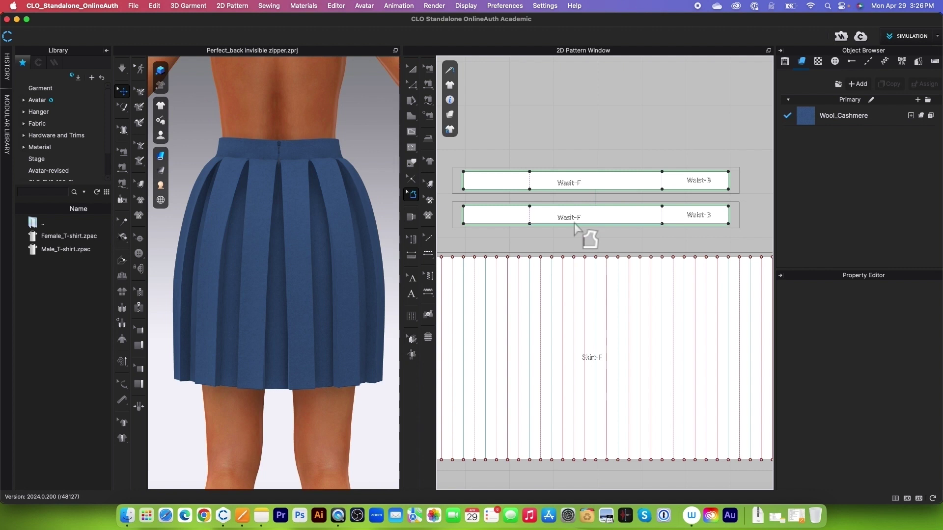
- Delete the "Wasit-F" annotation from the front section of the lower waistband using Edit Annotation
click(412, 279)
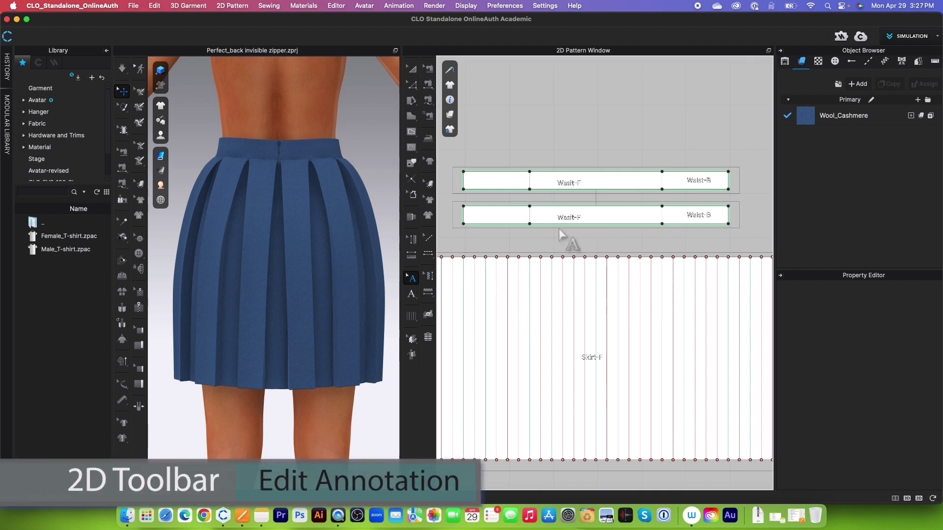
scroll(567, 229, up, 5)
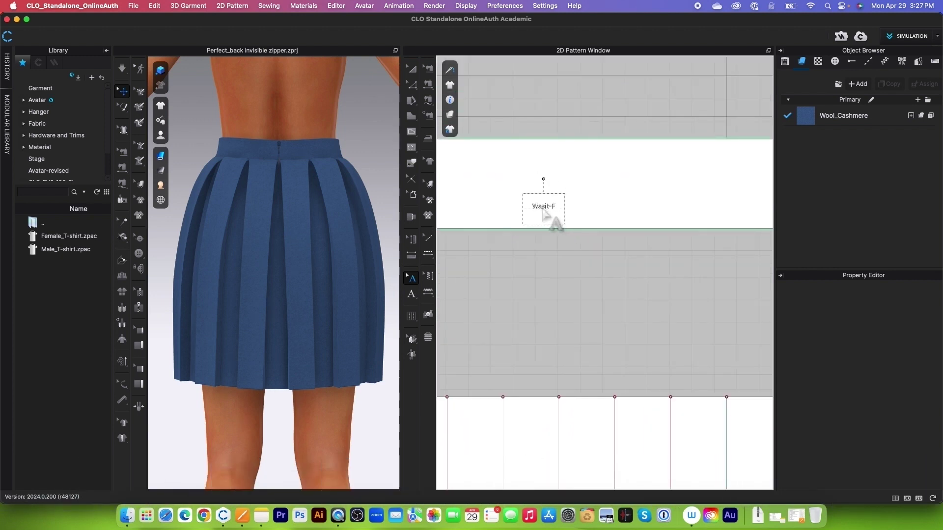
key(Delete)
scroll(545, 214, down, 3)
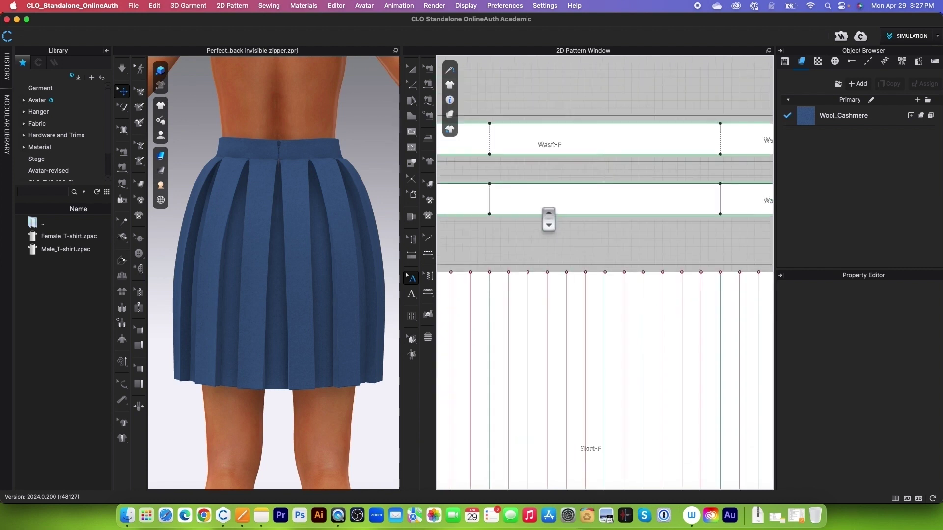
- Delete the "Waist-B" annotation from the back section of the lower waistband
scroll(658, 216, up, 1)
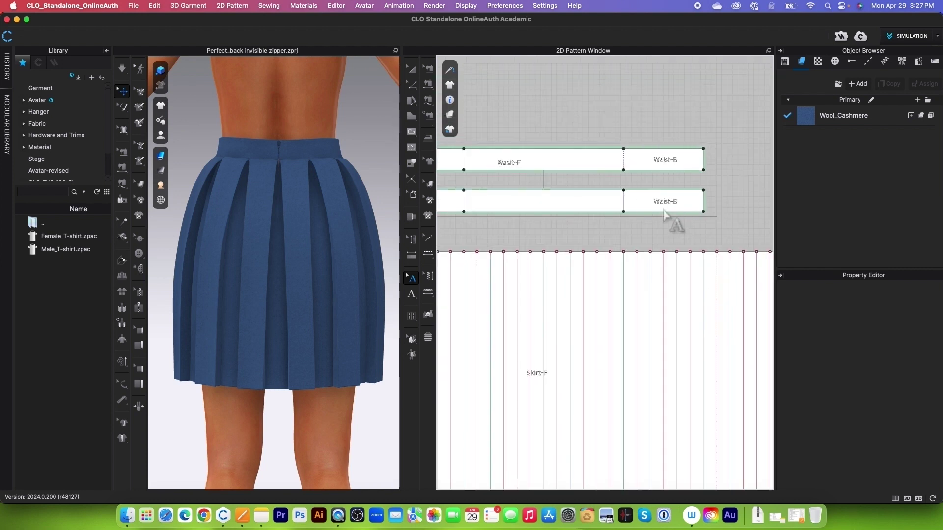
scroll(673, 212, up, 5)
scroll(643, 216, down, 2)
click(568, 250)
key(Delete)
- Add the pattern annotation "Facing-F" to the front section of the lower waistband, below the "Wasit-F" label
scroll(568, 252, down, 5)
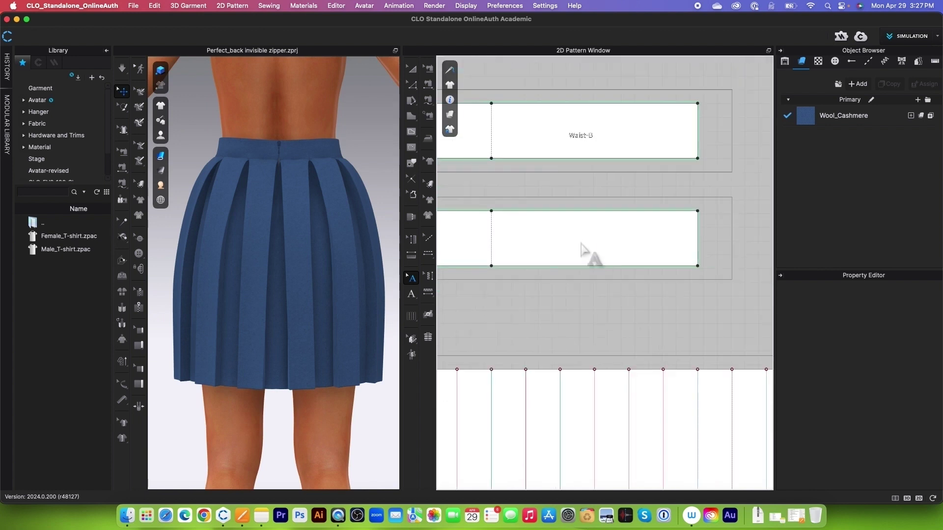
scroll(565, 244, up, 5)
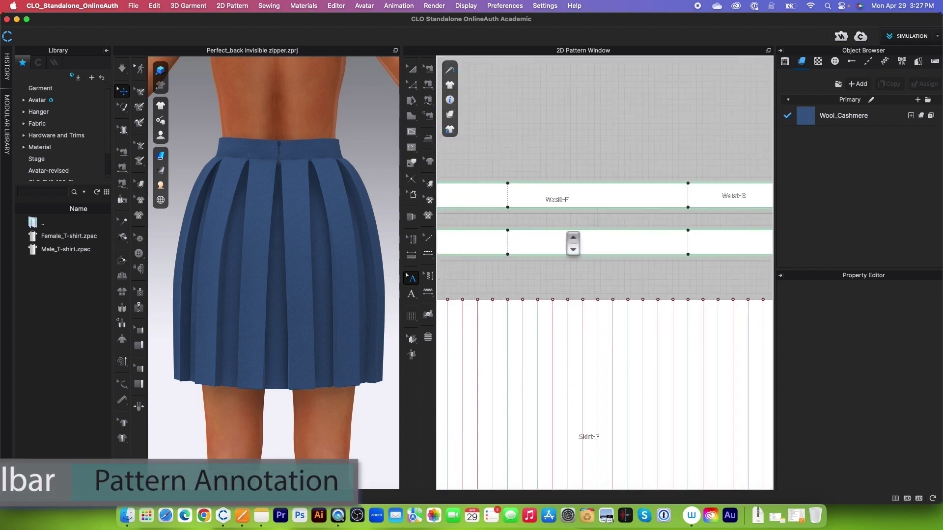
click(413, 296)
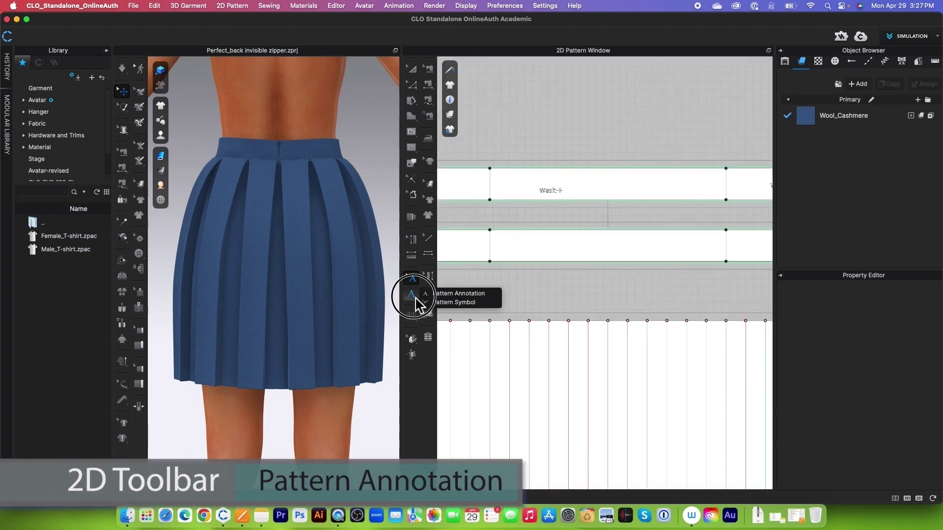
click(460, 294)
scroll(570, 248, up, 2)
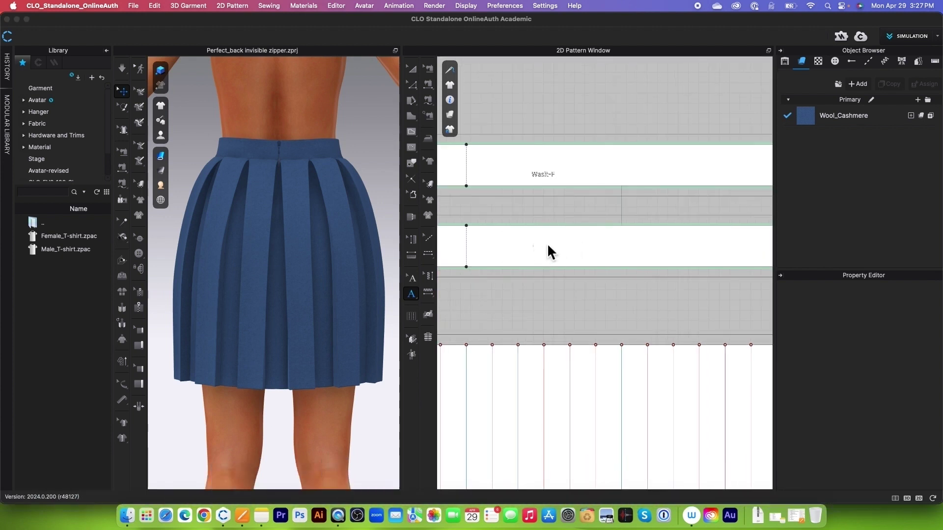
text(Facing)
click(544, 296)
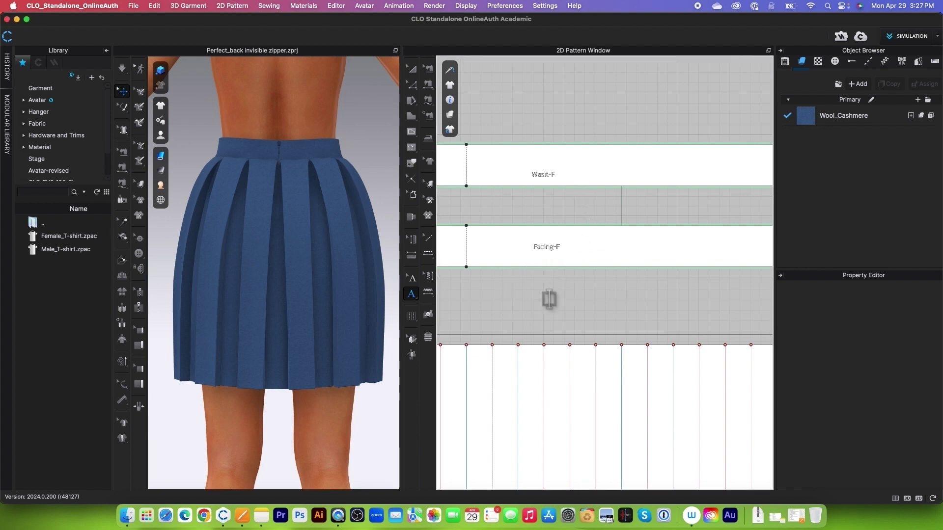
- Add the pattern annotation "Facing-B" to the back section of the lower waistband, below the "Waist-B" label
scroll(546, 299, down, 5)
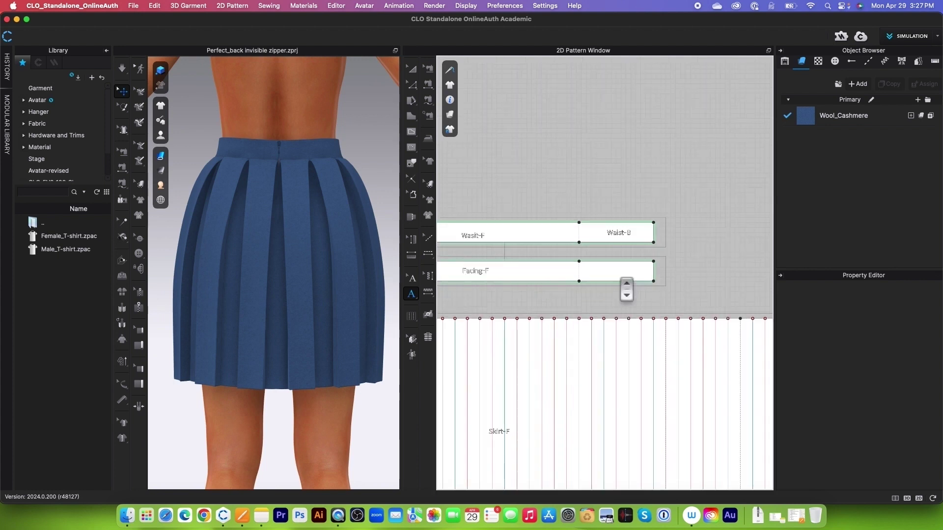
scroll(602, 272, up, 4)
click(606, 271)
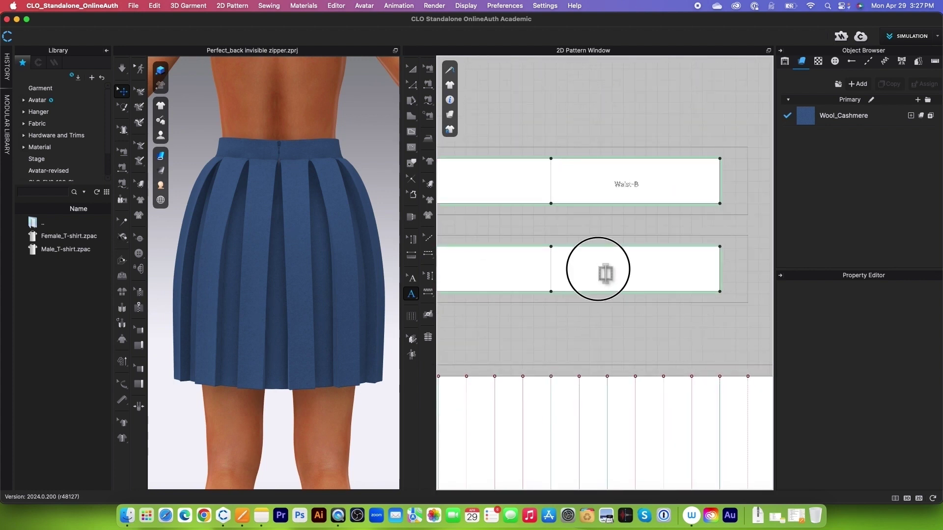
text(Facing-)
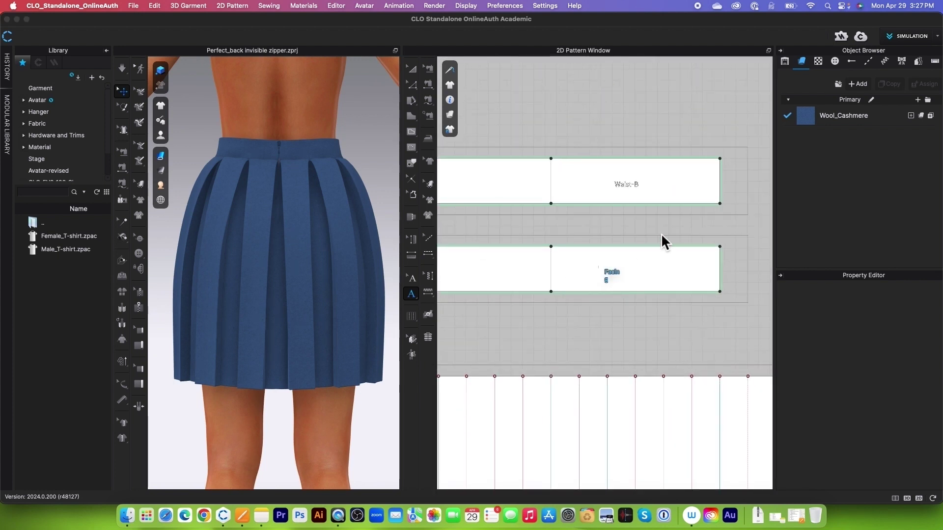
text(B)
click(594, 316)
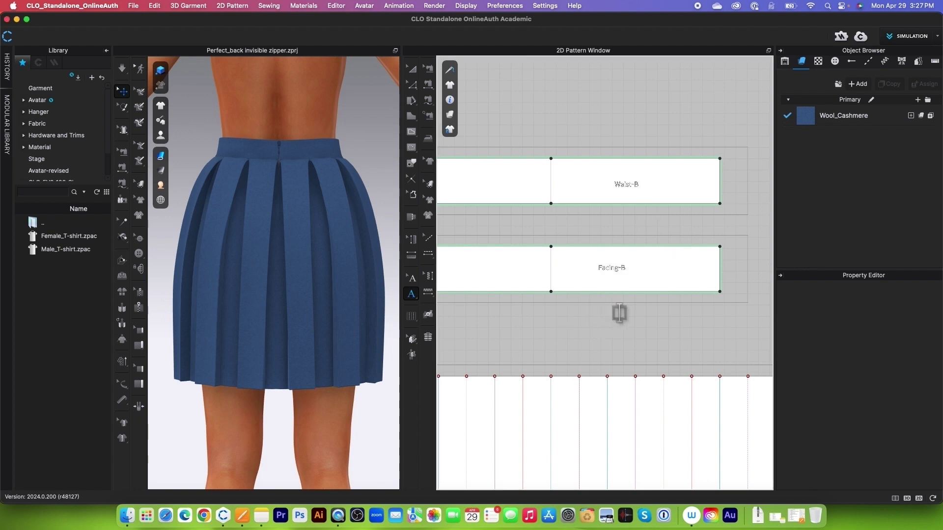
scroll(620, 312, down, 5)
scroll(634, 300, down, 3)
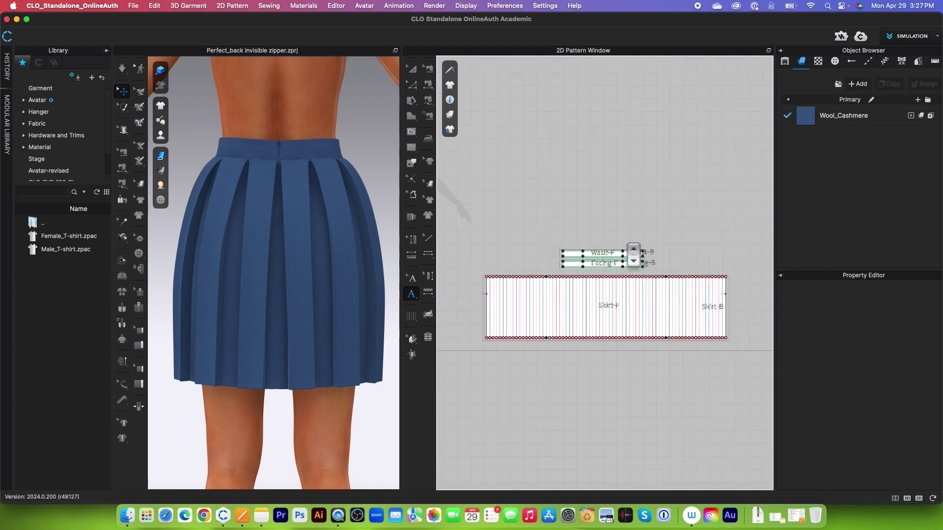